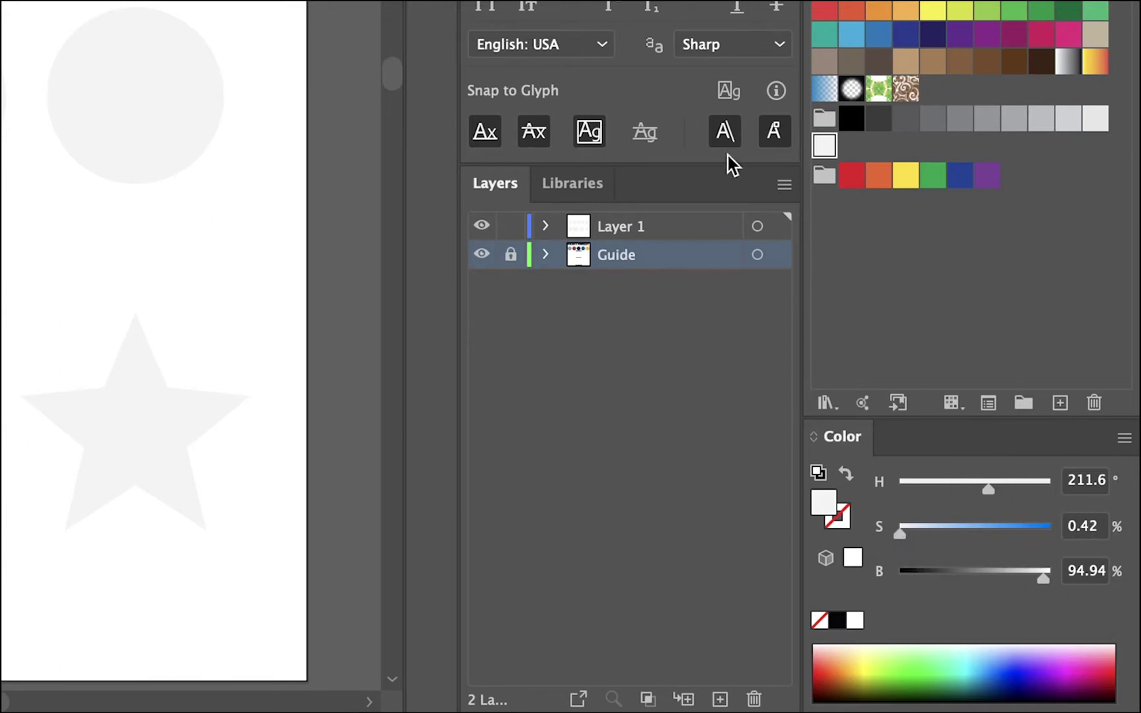
Show the contents of the COLOR library in the Libraries panel
click(552, 183)
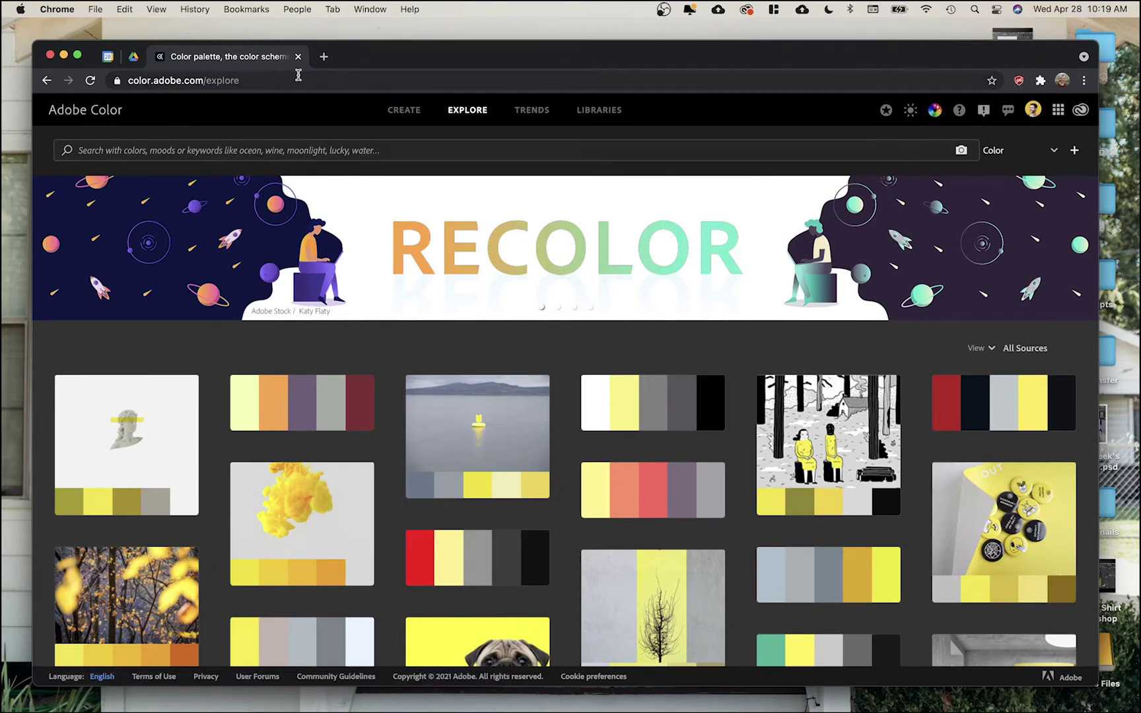
Filter Adobe Color's Explore page to the most popular color themes
mouse_move(894, 426)
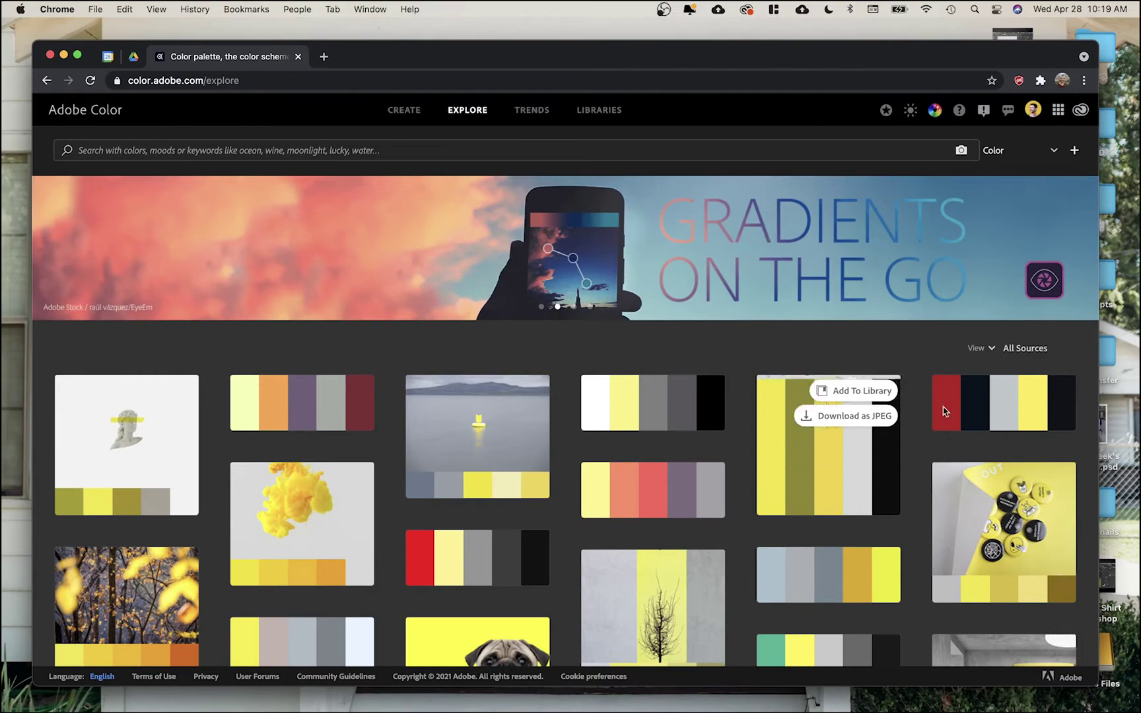
click(1019, 350)
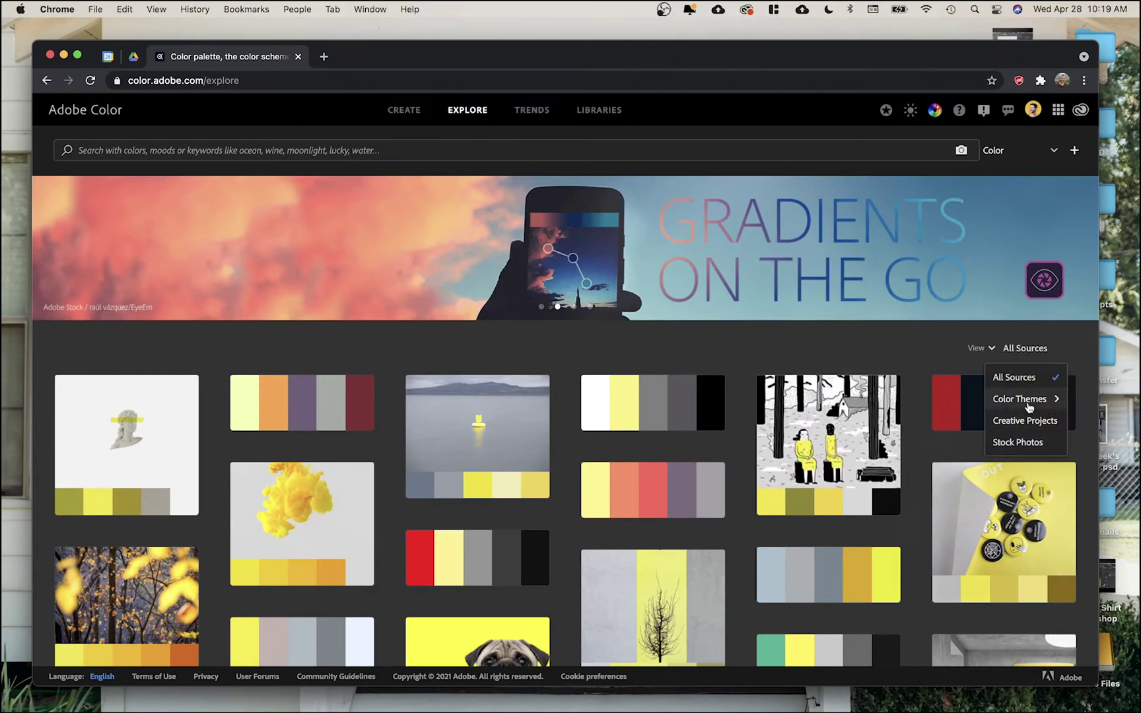
mouse_move(1027, 398)
click(938, 404)
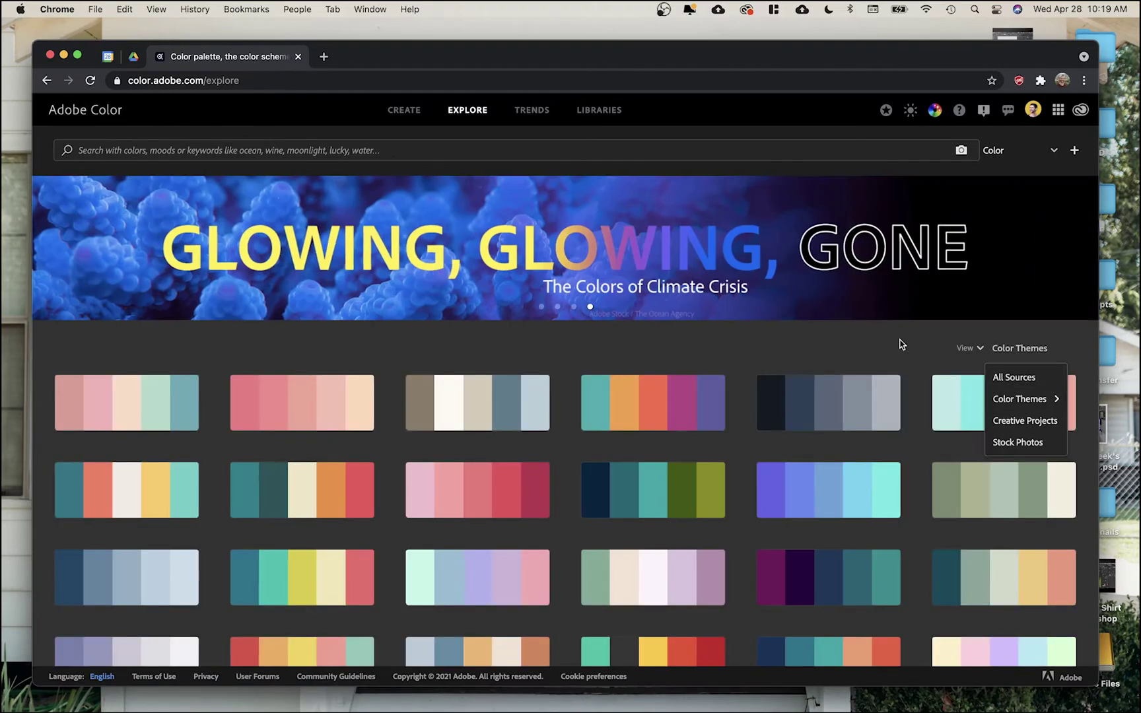
Browse the theme grid and open the olive, beige, tan, orange and dark red palette
scroll(922, 389, down, 3)
scroll(919, 403, down, 10)
scroll(920, 402, down, 2)
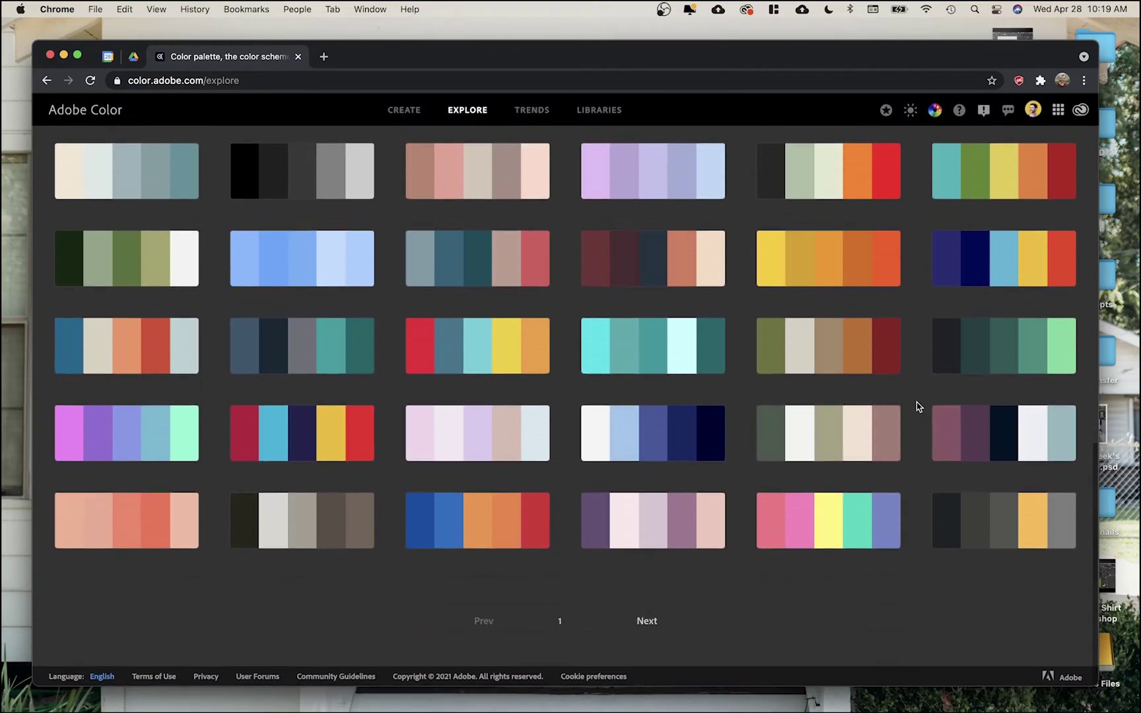
scroll(918, 404, up, 7)
scroll(916, 409, down, 3)
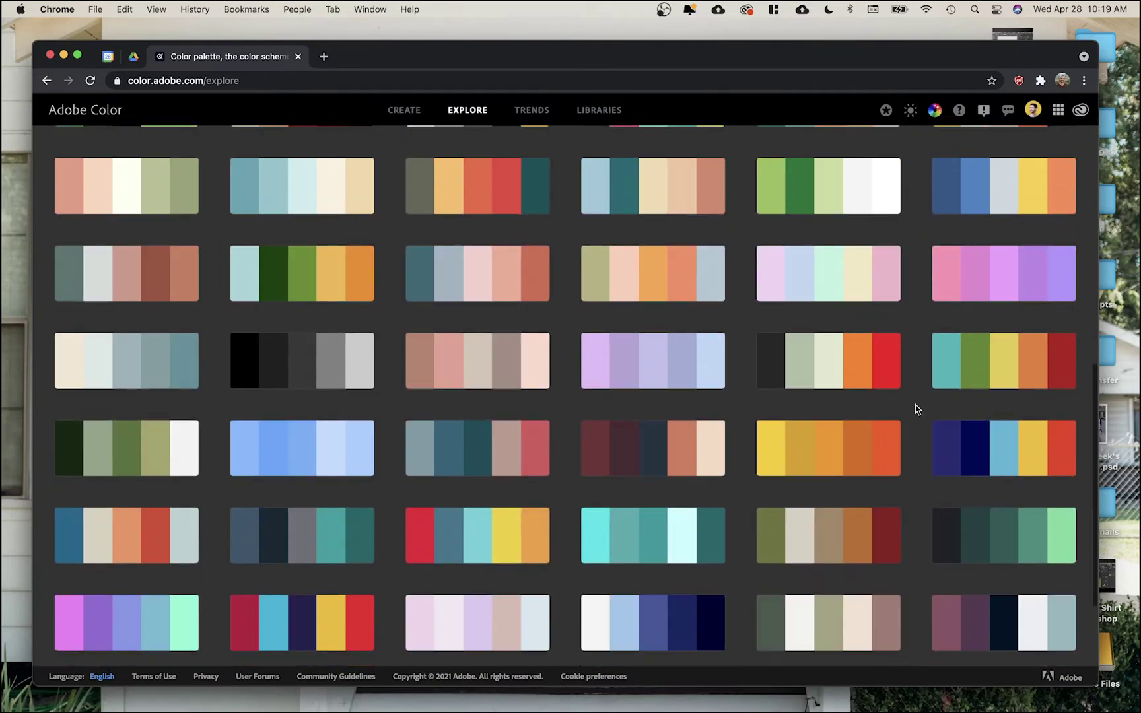
scroll(916, 410, down, 2)
scroll(916, 409, down, 2)
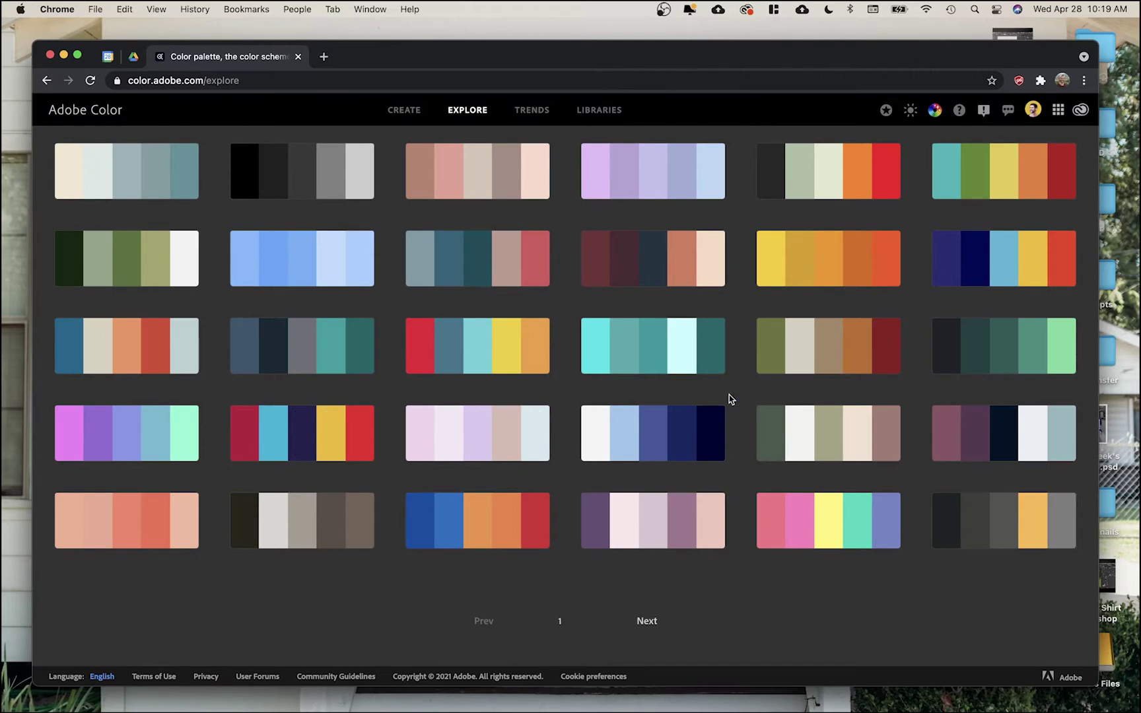
mouse_move(847, 373)
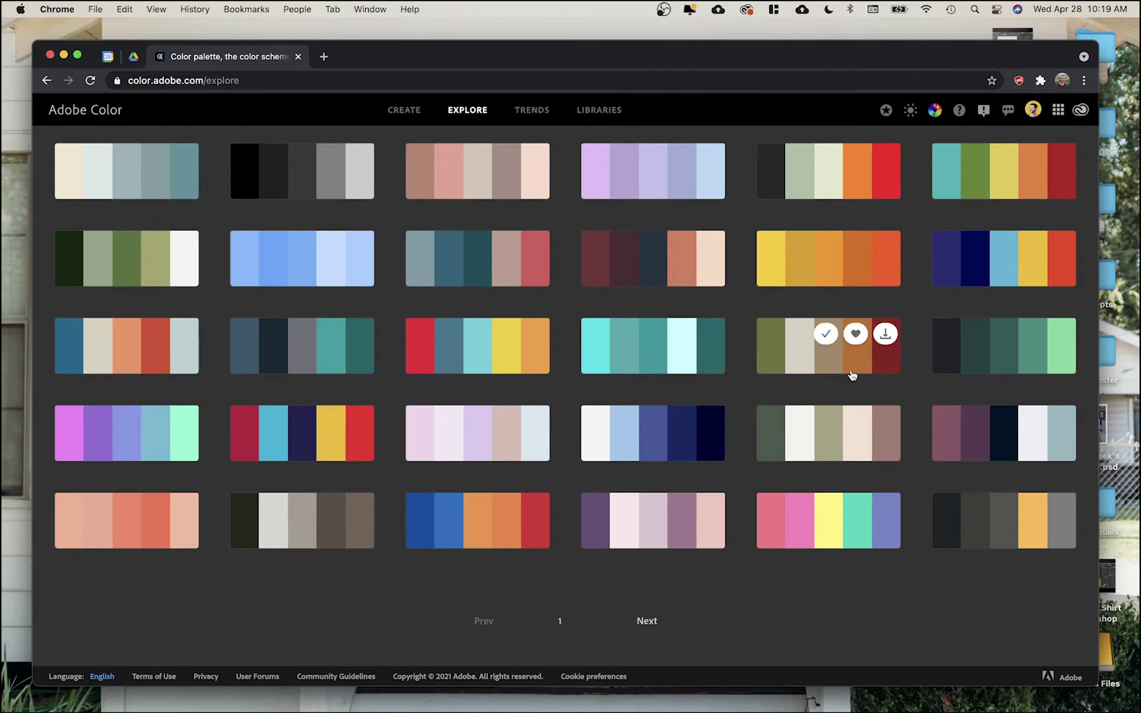
click(793, 355)
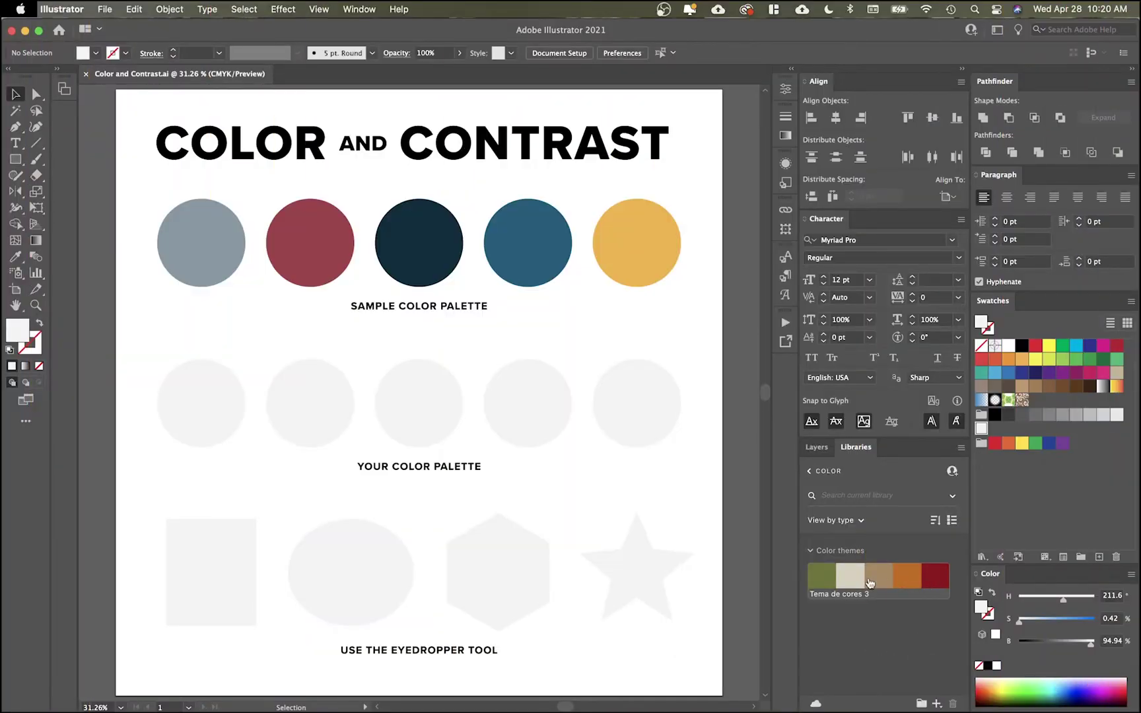
Fill the five palette circles with the theme's green, beige, tan, orange and dark red swatches
mouse_move(946, 582)
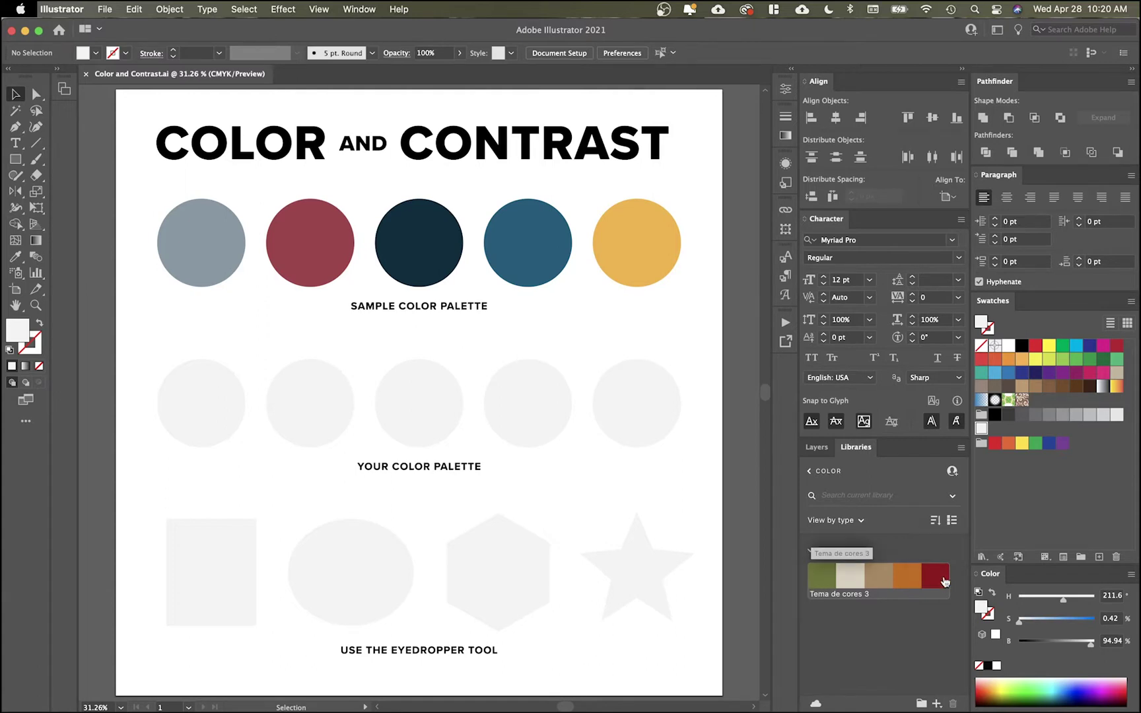
click(211, 414)
click(822, 581)
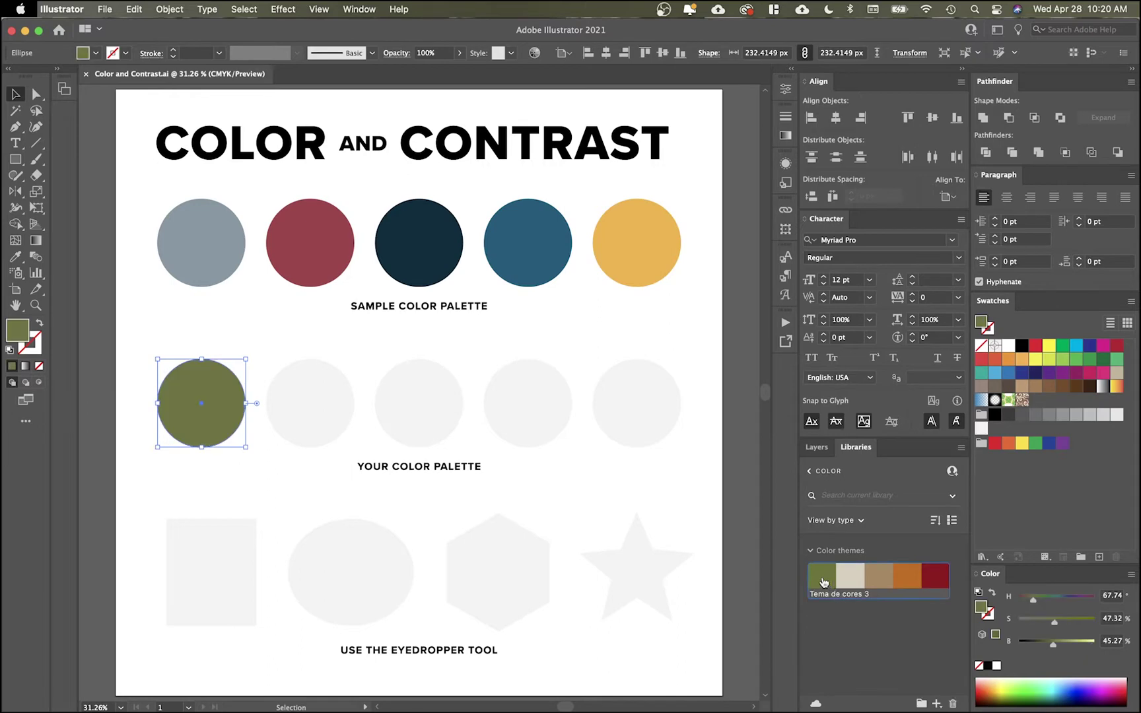
click(338, 416)
click(851, 580)
click(437, 433)
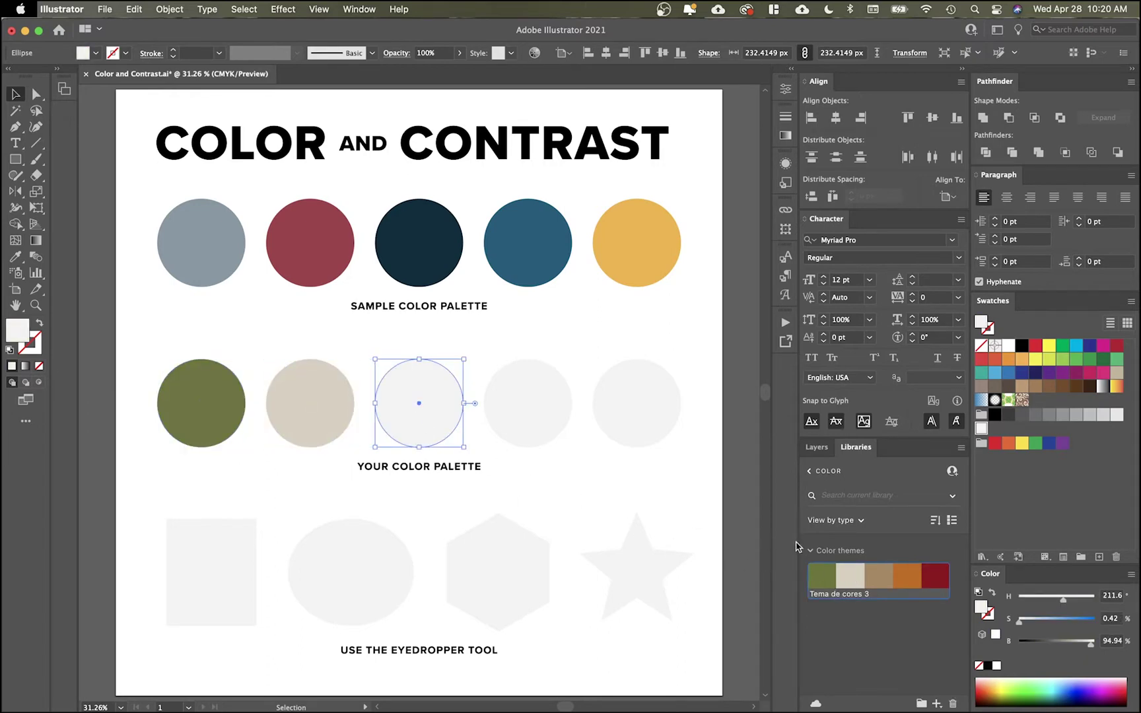
click(881, 579)
click(571, 413)
click(909, 579)
click(666, 433)
click(939, 586)
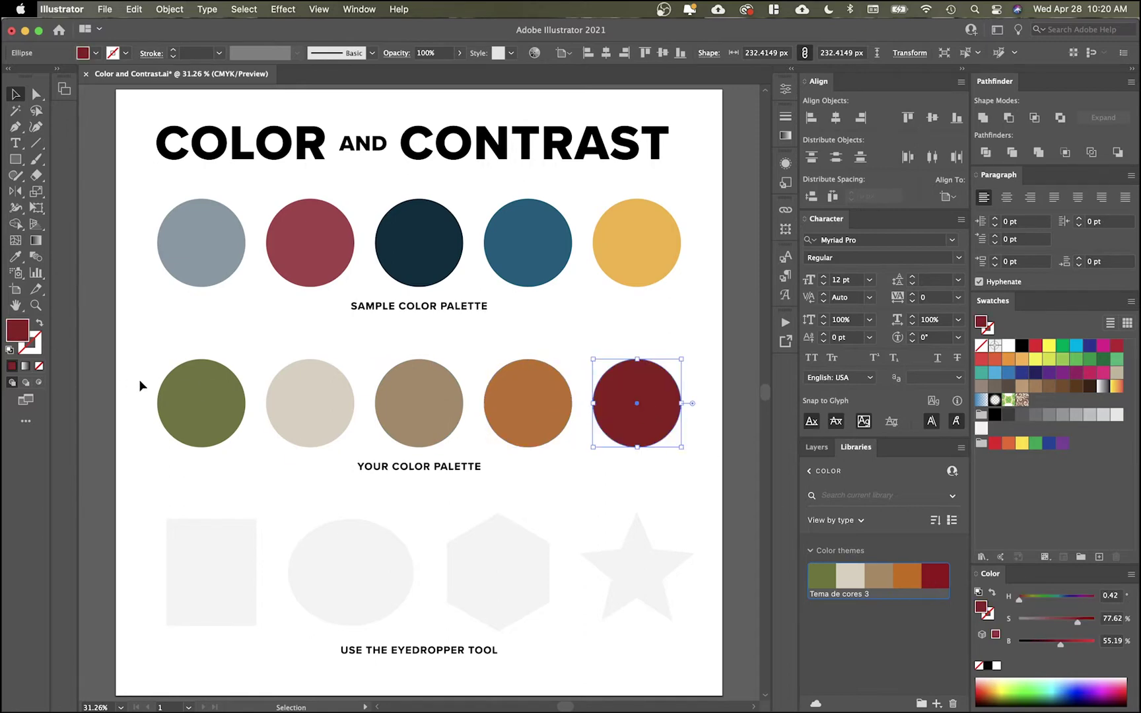
Verify each circle's fill colour by selecting them one by one, then deselect
click(693, 358)
click(663, 406)
click(489, 408)
click(404, 406)
click(315, 404)
click(196, 407)
click(138, 379)
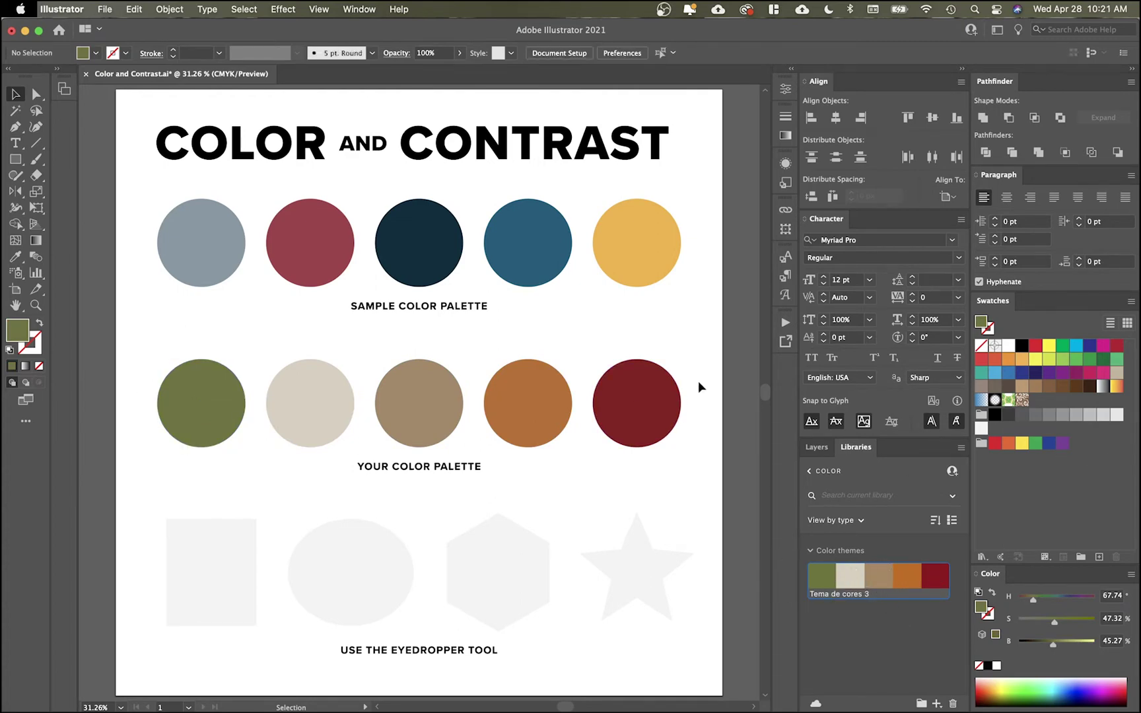
Save the five circle colours as a global swatch group named 'Palette'
drag(170, 407, 154, 426)
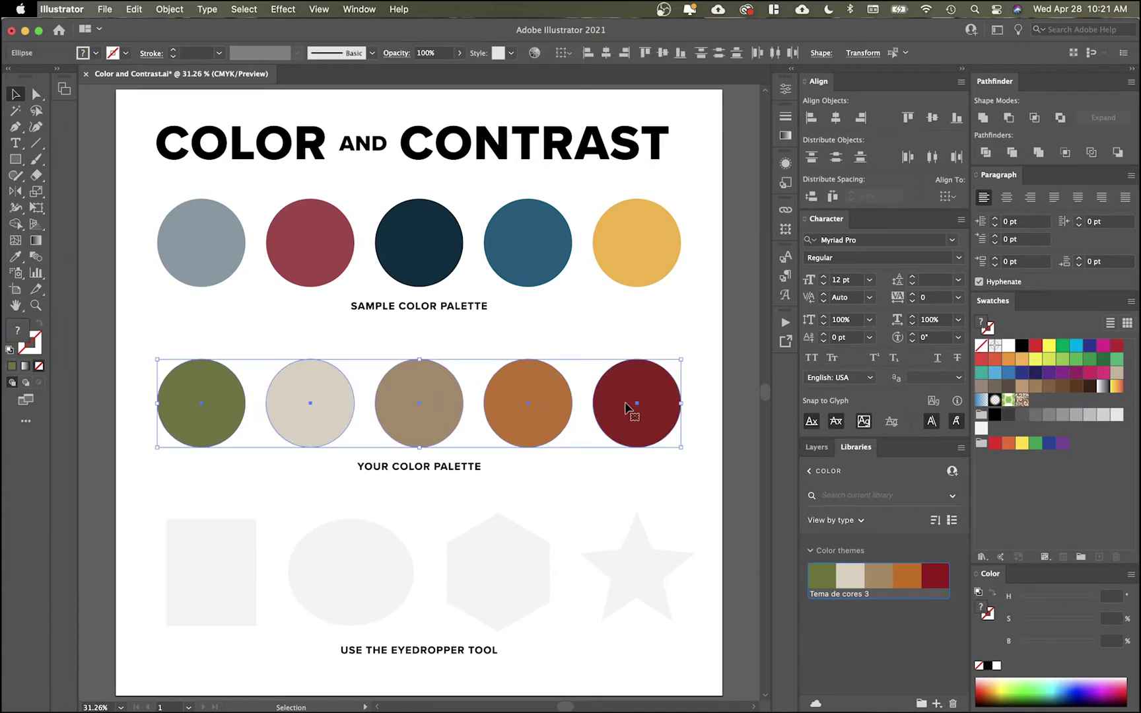
click(1080, 558)
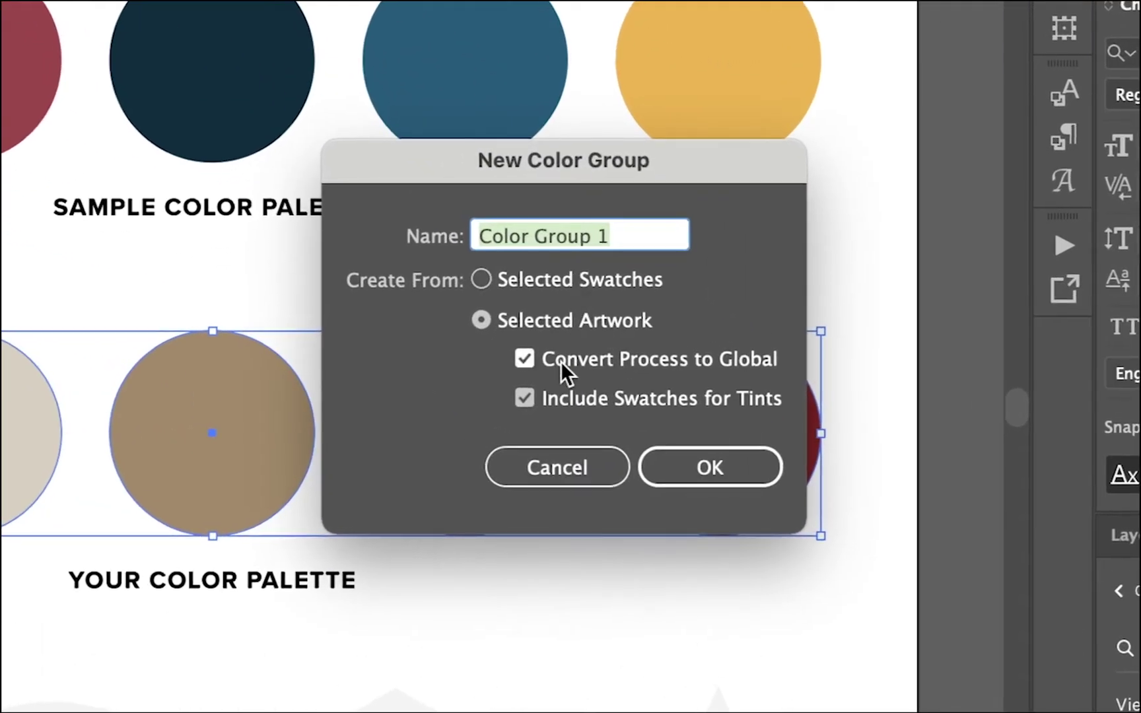
click(561, 361)
click(567, 357)
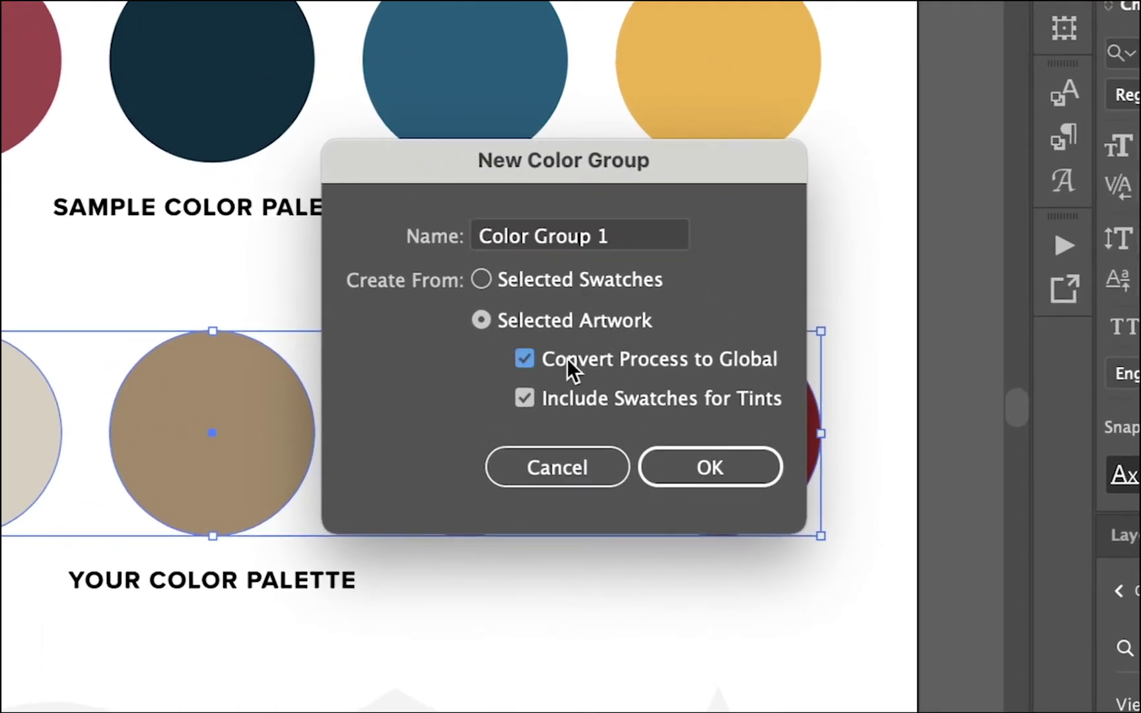
triple_click(616, 244)
text(Palette)
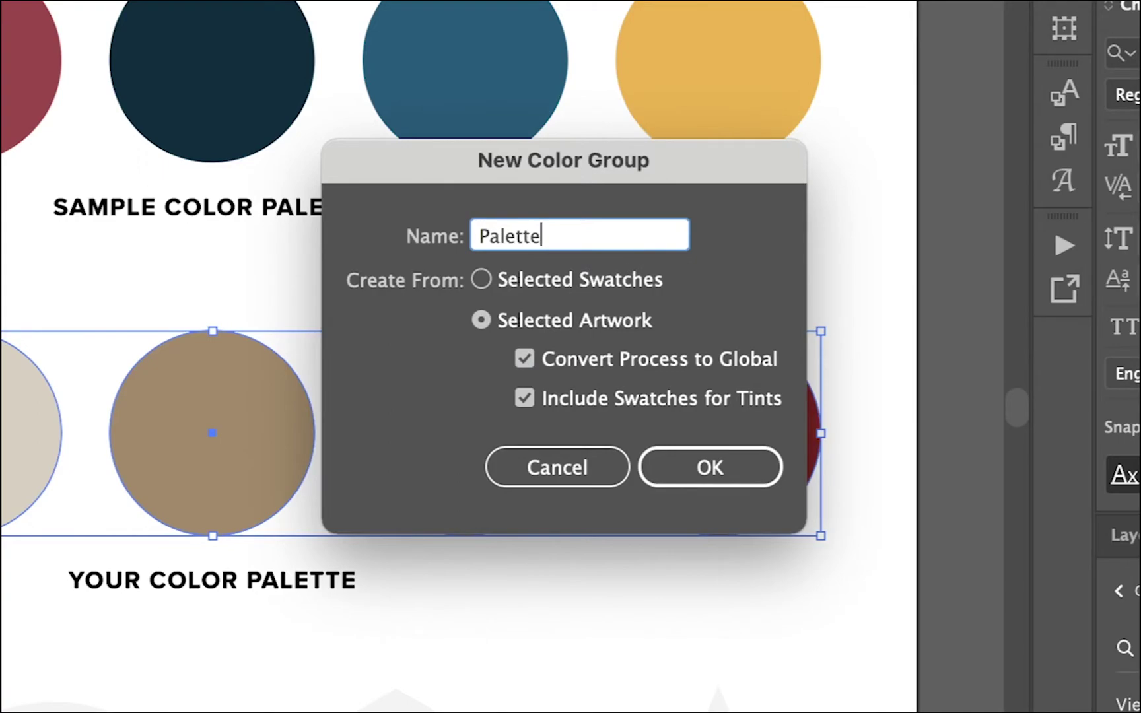
click(709, 468)
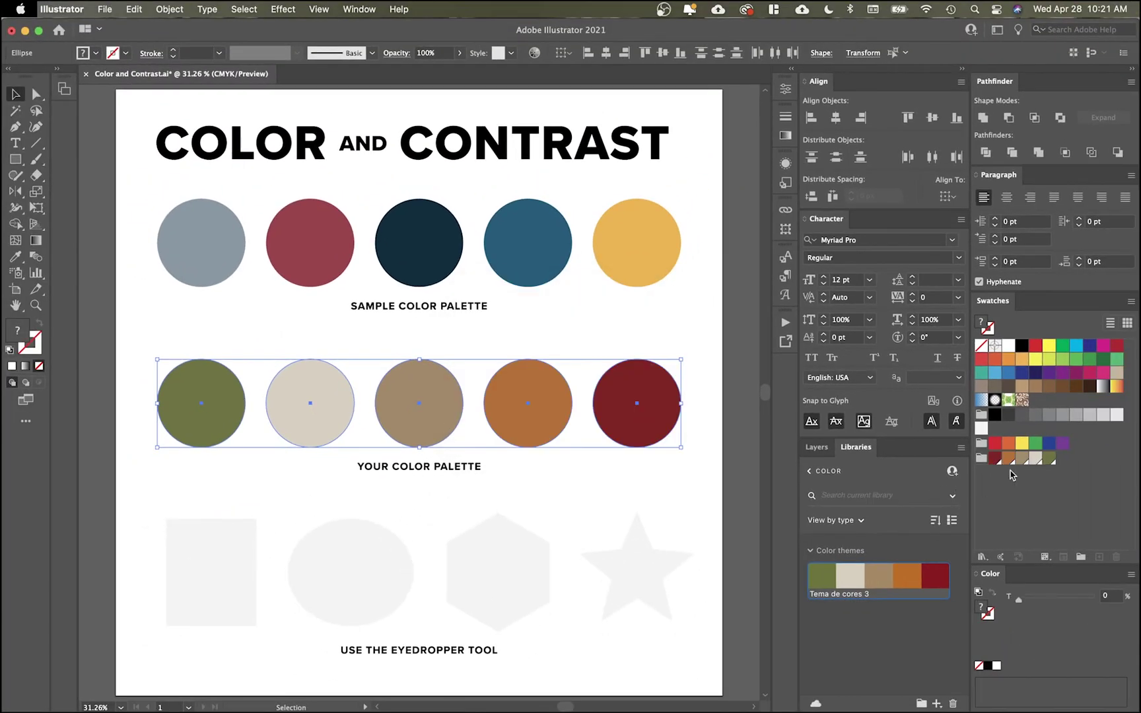
click(649, 399)
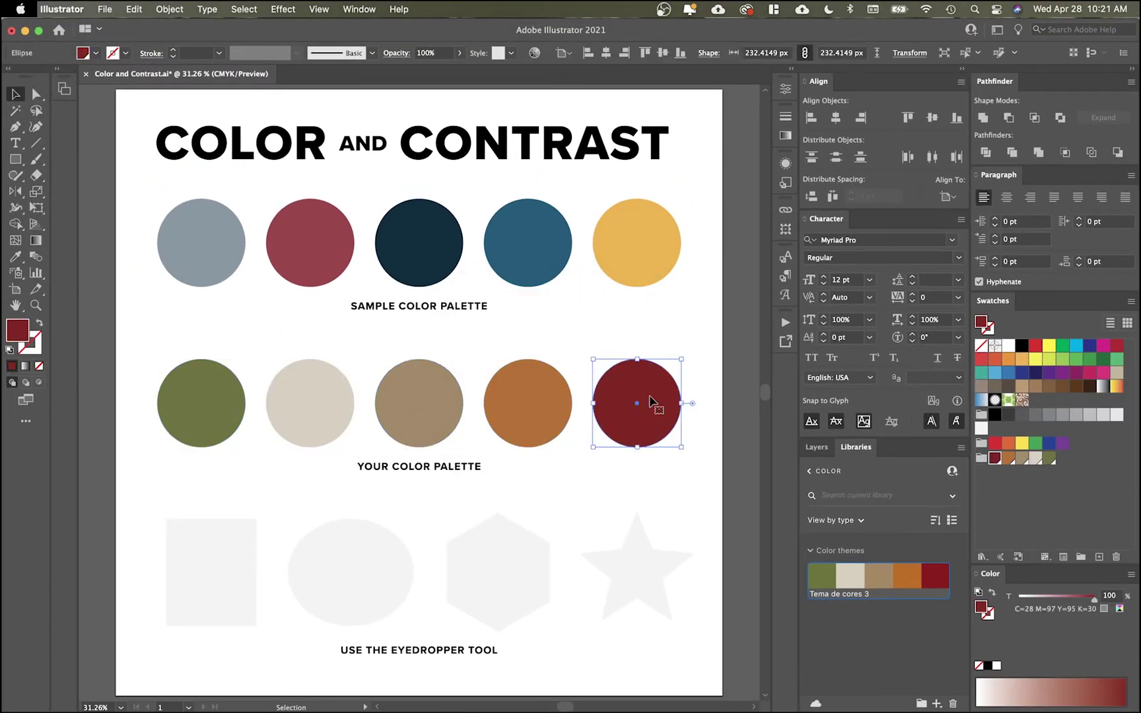
click(547, 399)
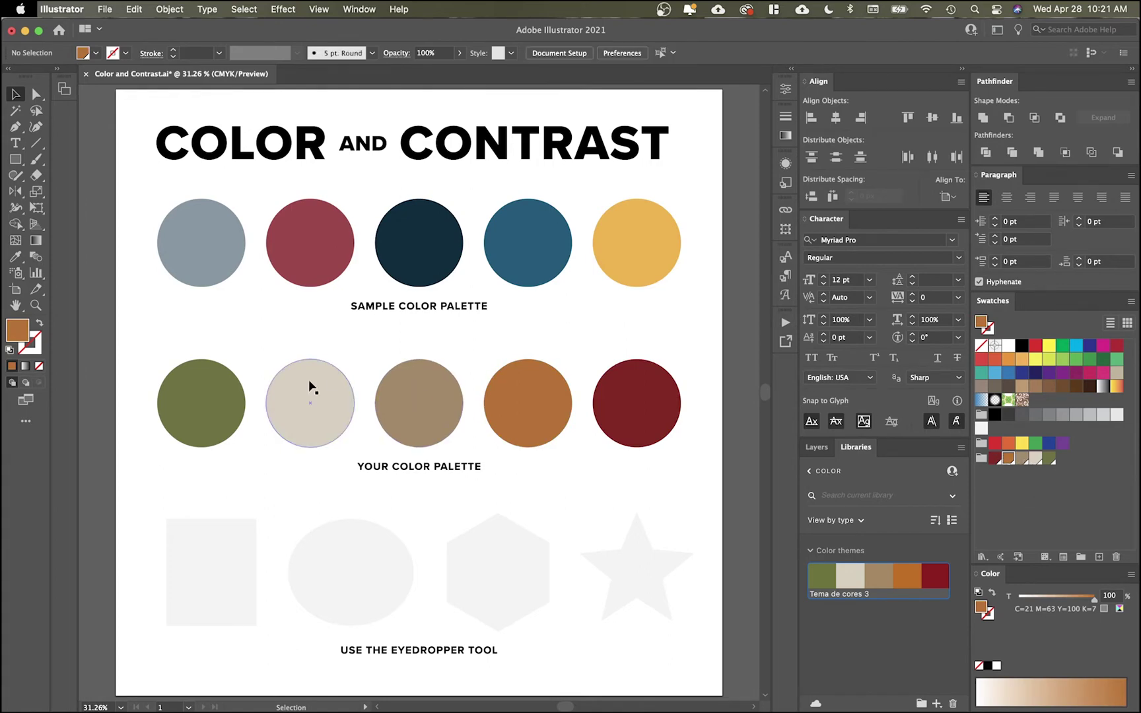
click(235, 402)
click(286, 334)
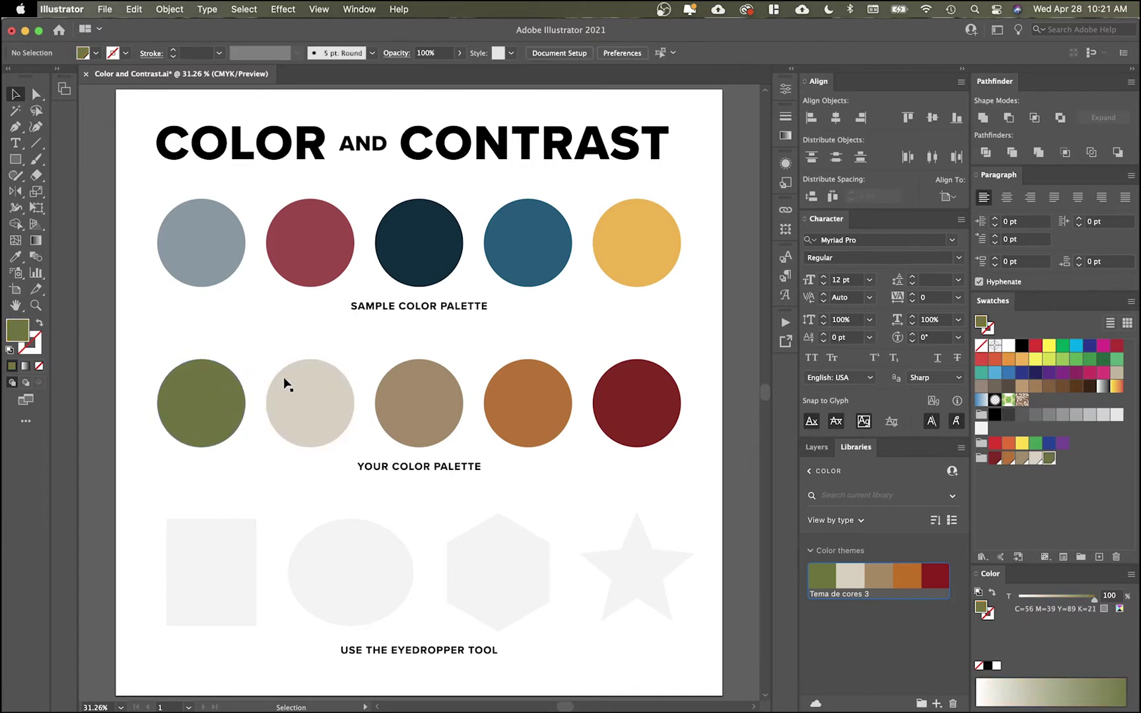
double_click(1049, 458)
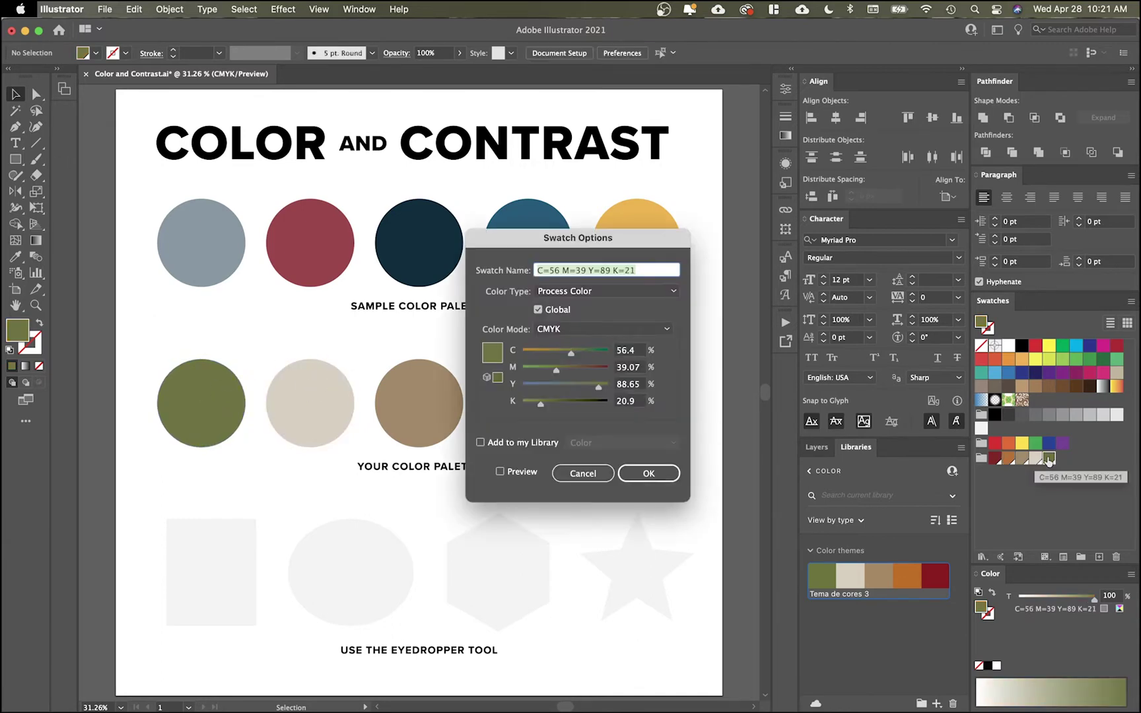
click(540, 369)
click(526, 472)
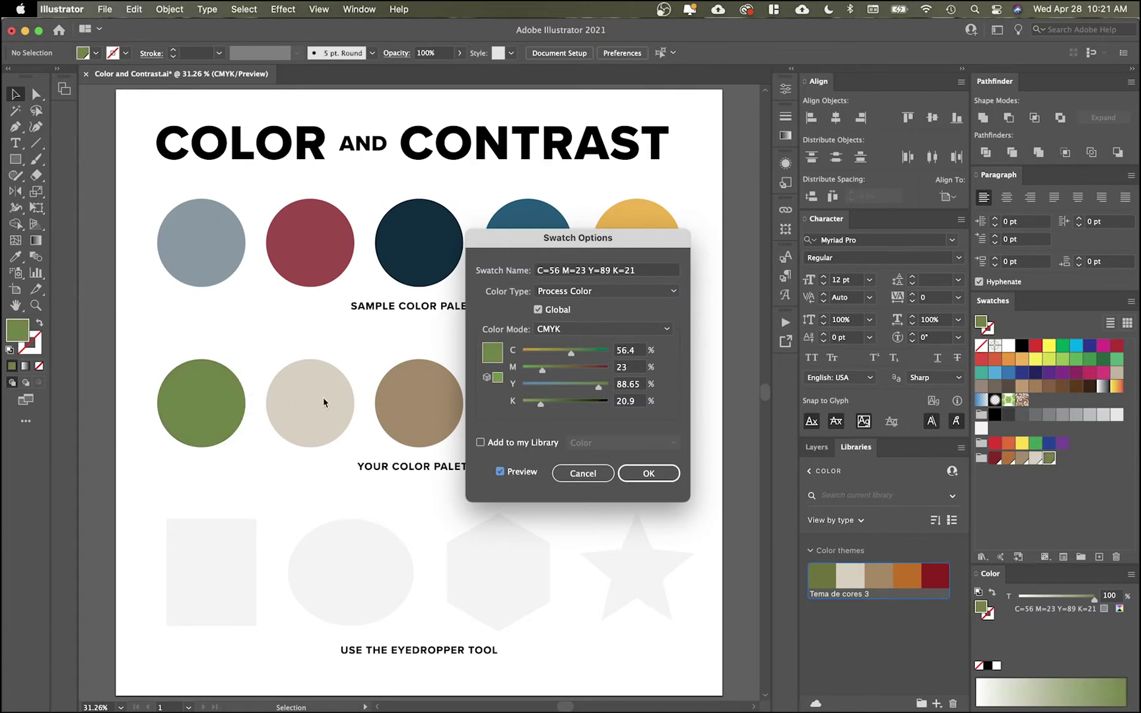
click(648, 473)
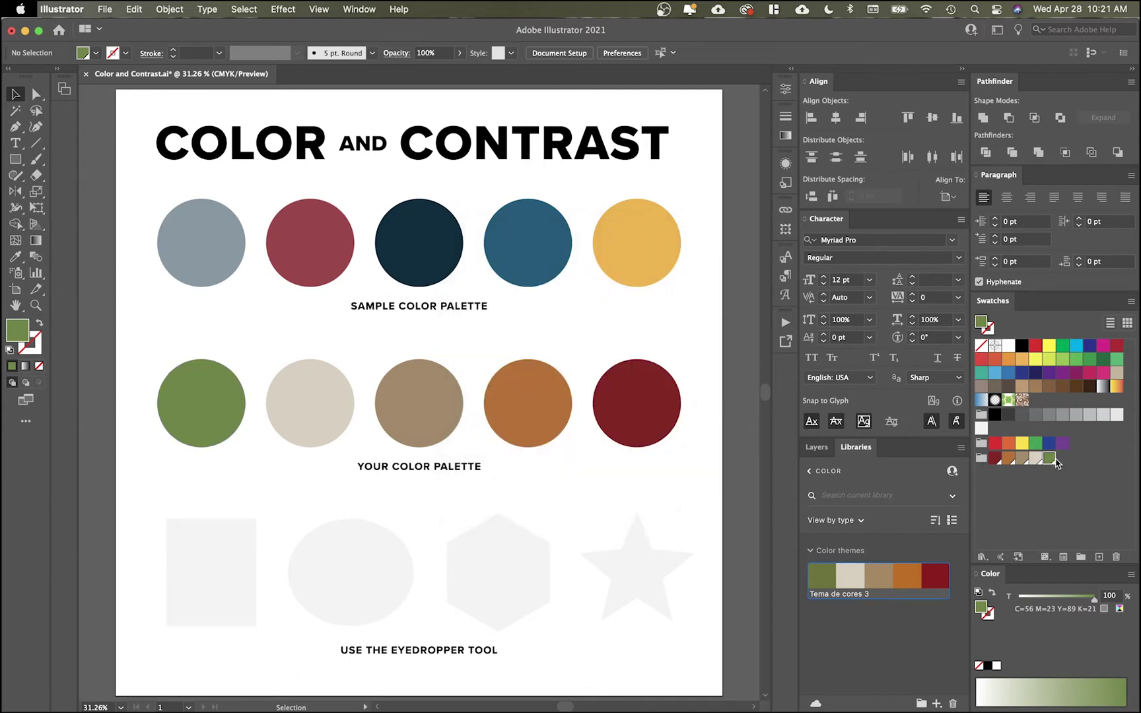
key(super+z)
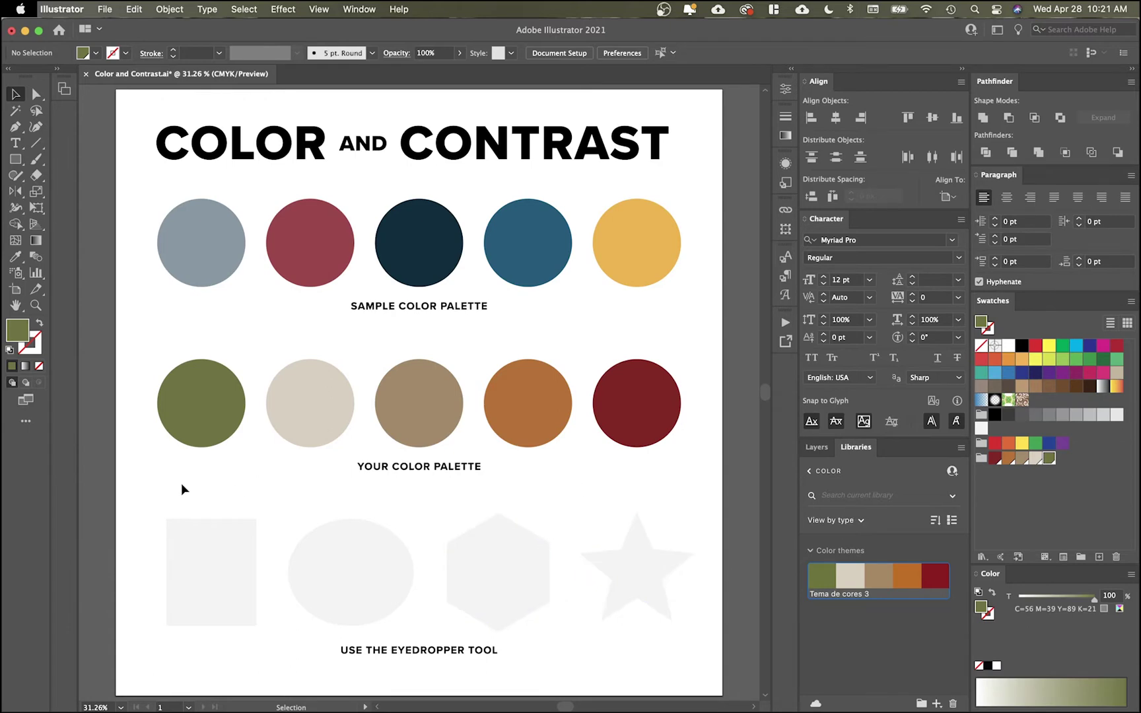
Fill the square with the tan circle's colour using the Eyedropper (I)
click(221, 558)
click(347, 569)
click(472, 573)
click(639, 568)
click(188, 545)
key(i)
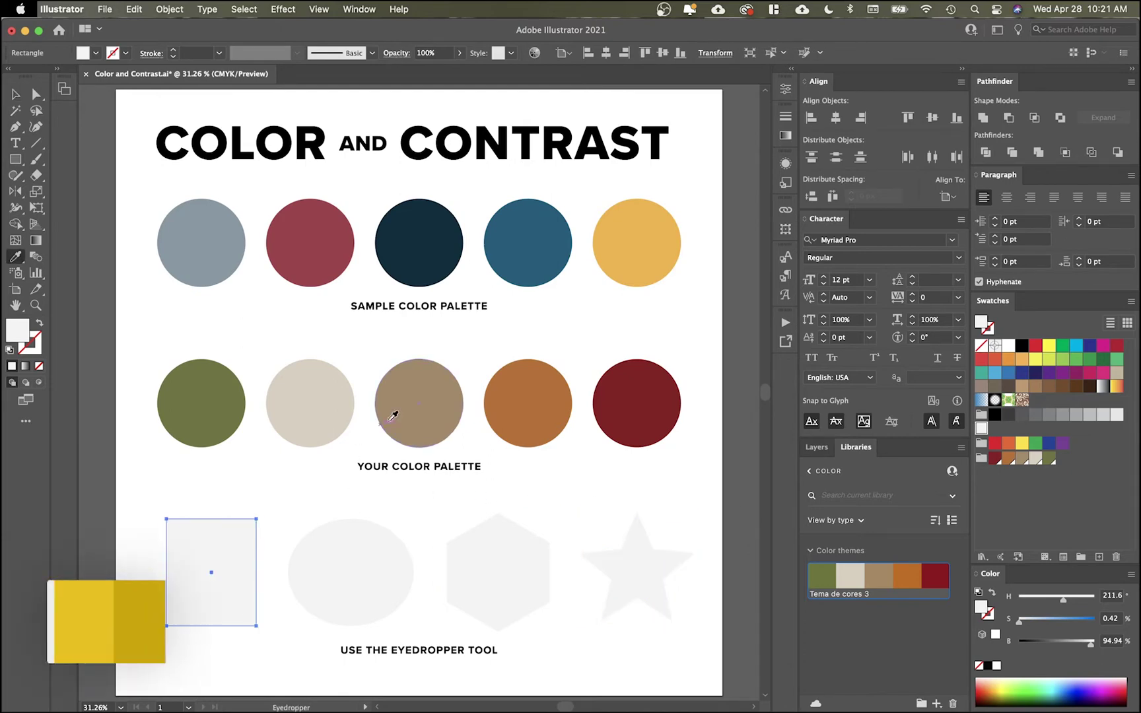
click(427, 396)
Eyedrop red onto the ellipse, blue onto the hexagon and beige onto the star
super+click(361, 558)
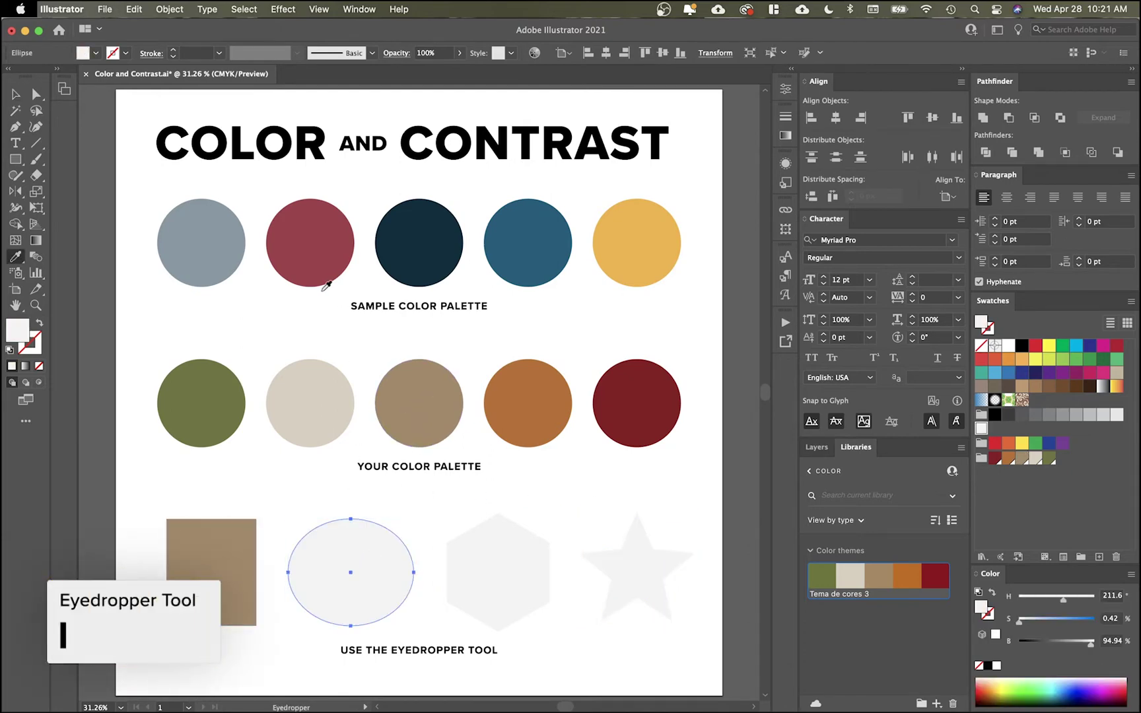
click(319, 257)
key(v)
super+click(528, 594)
click(548, 251)
super+click(639, 565)
click(279, 400)
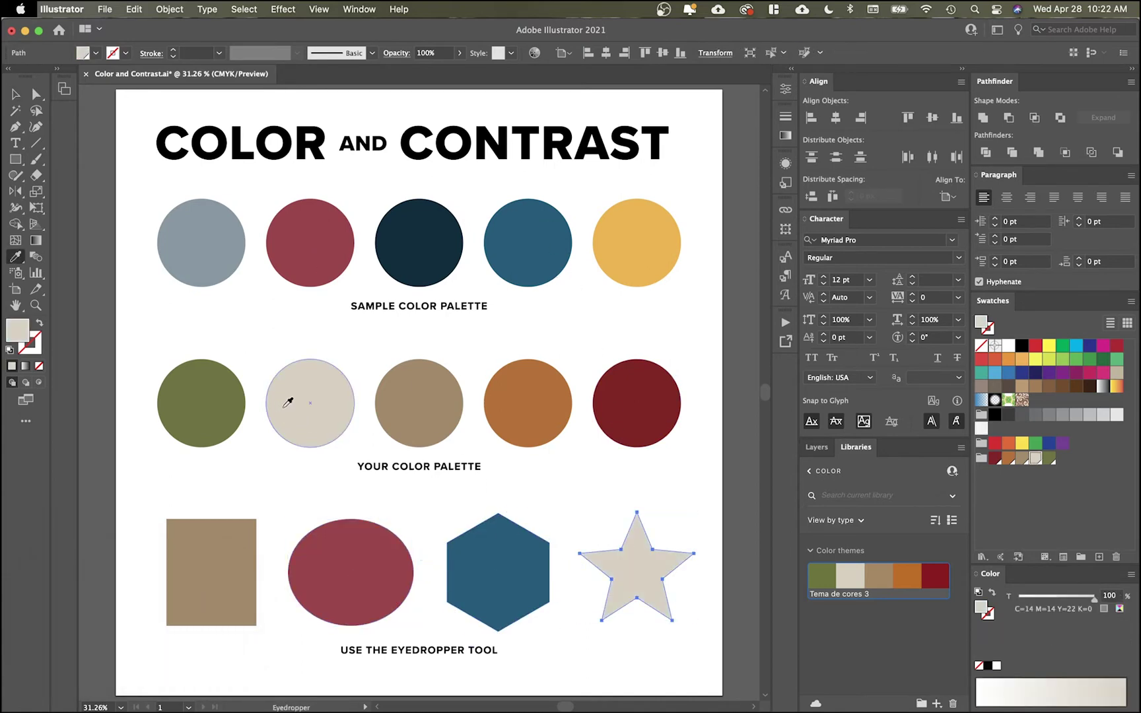
super+click(320, 350)
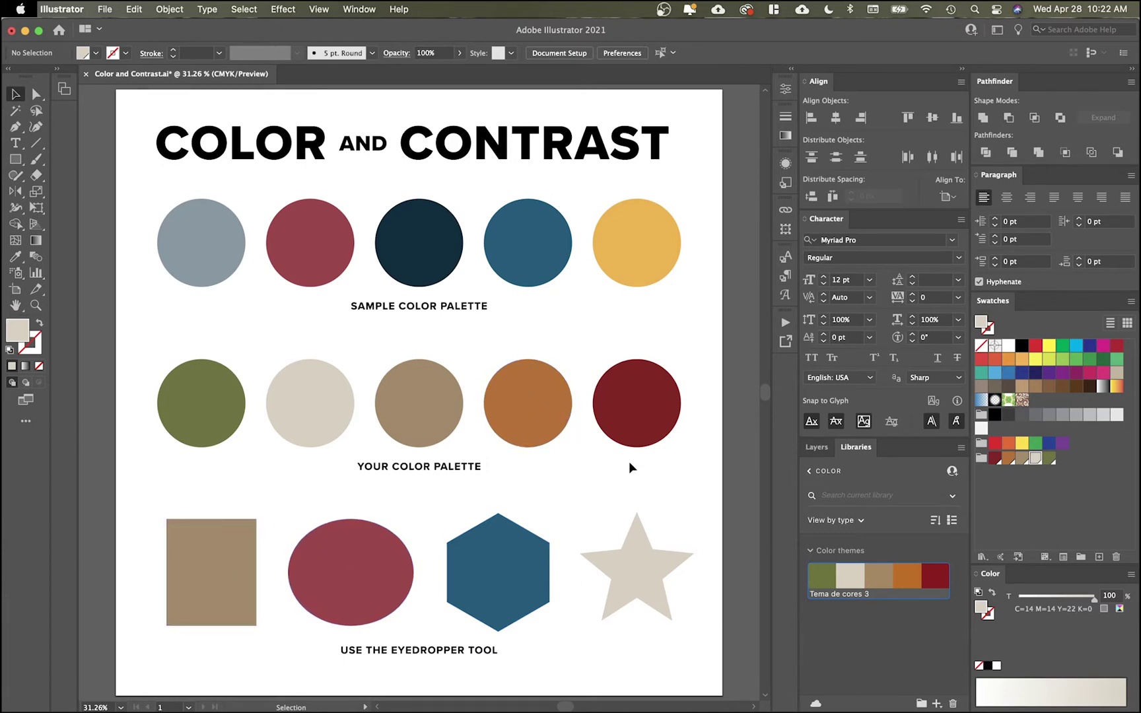
click(535, 415)
drag(647, 428, 585, 428)
click(462, 427)
drag(499, 412, 439, 413)
click(510, 362)
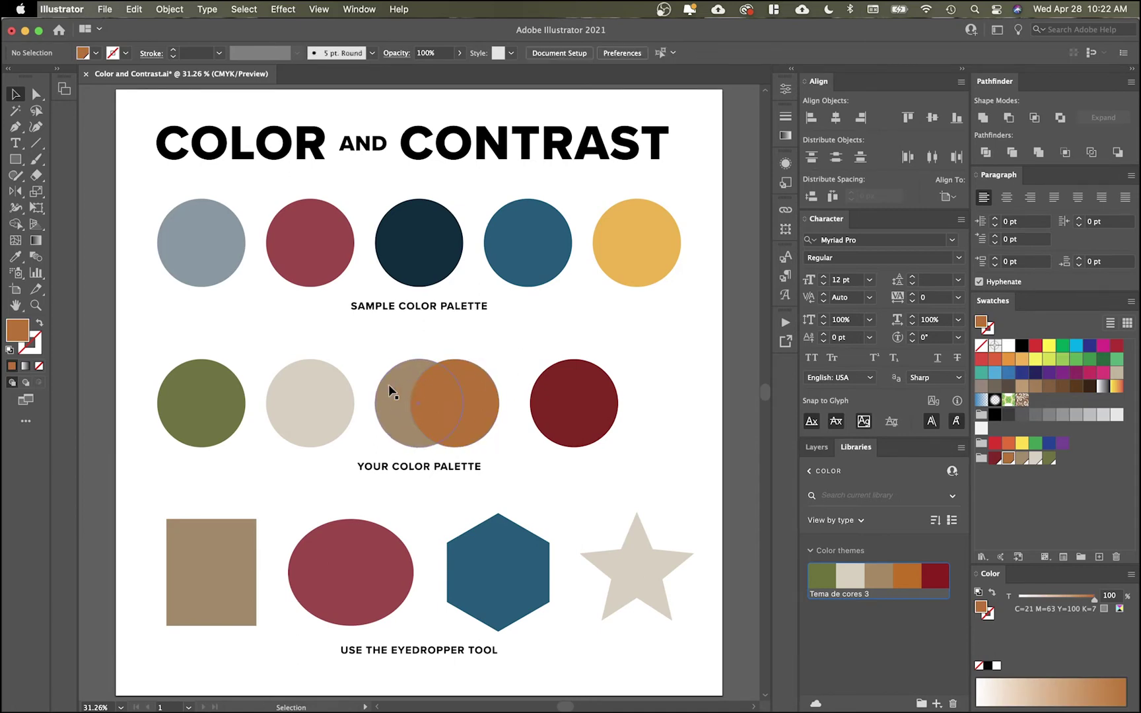
key(super+z)
key(super+z)
click(638, 339)
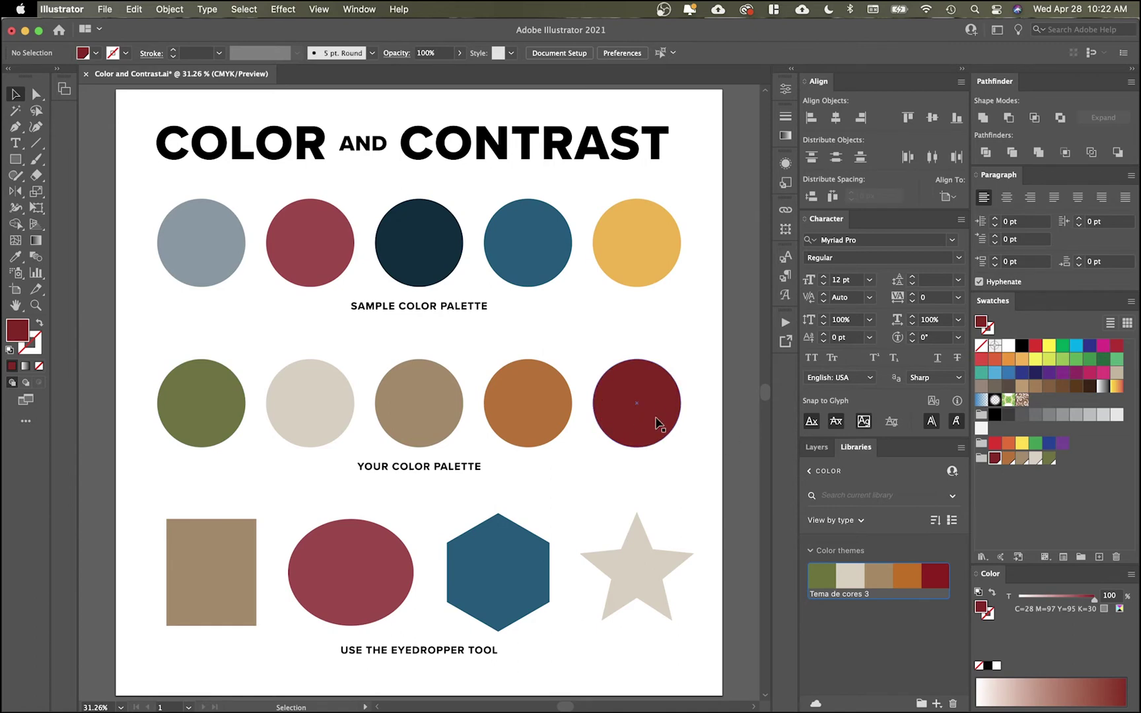
scroll(629, 403, up, 2)
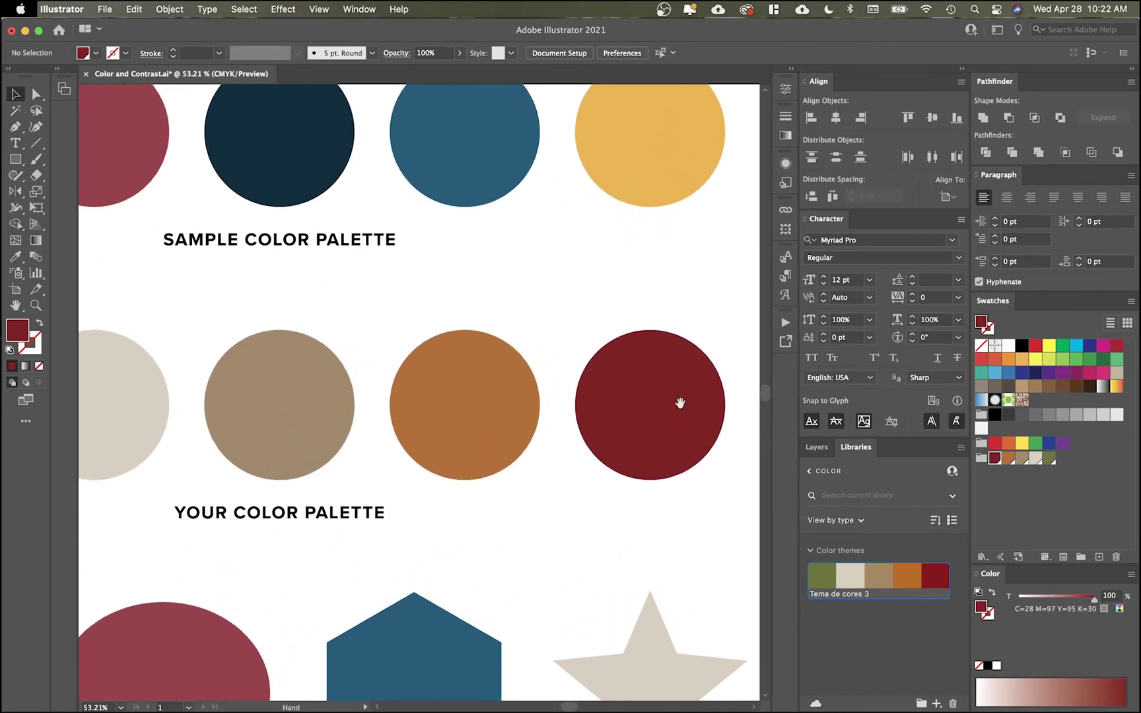
drag(680, 403, 623, 410)
scroll(624, 410, up, 1)
click(606, 420)
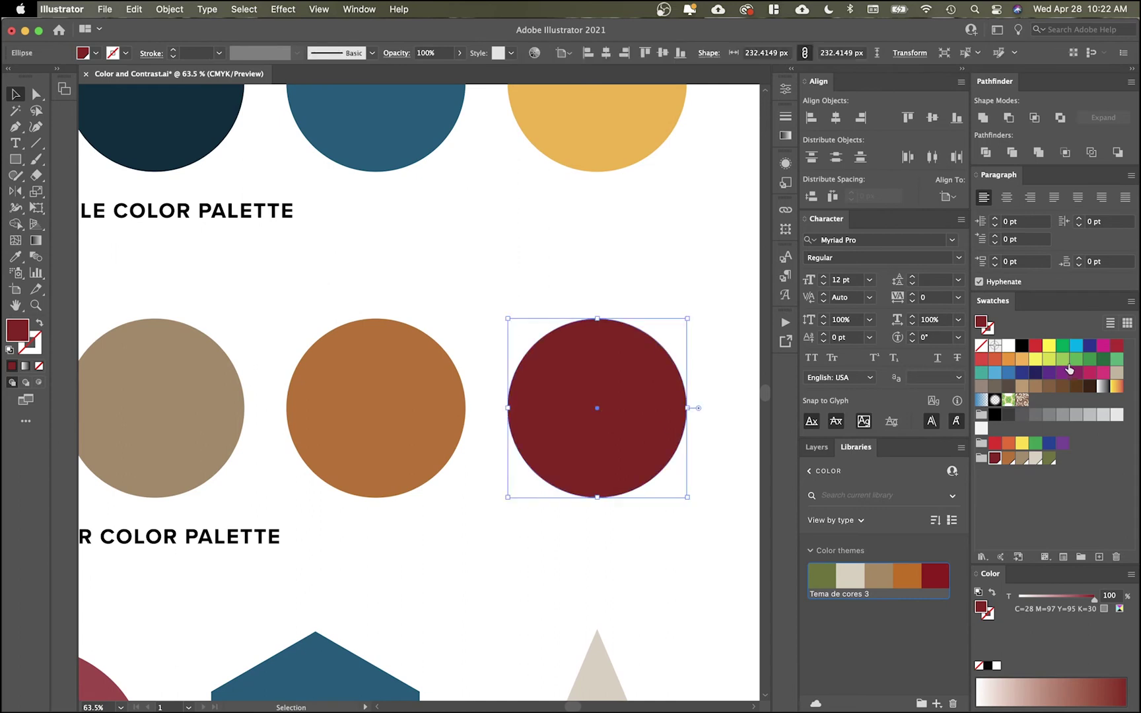
click(1035, 345)
click(441, 406)
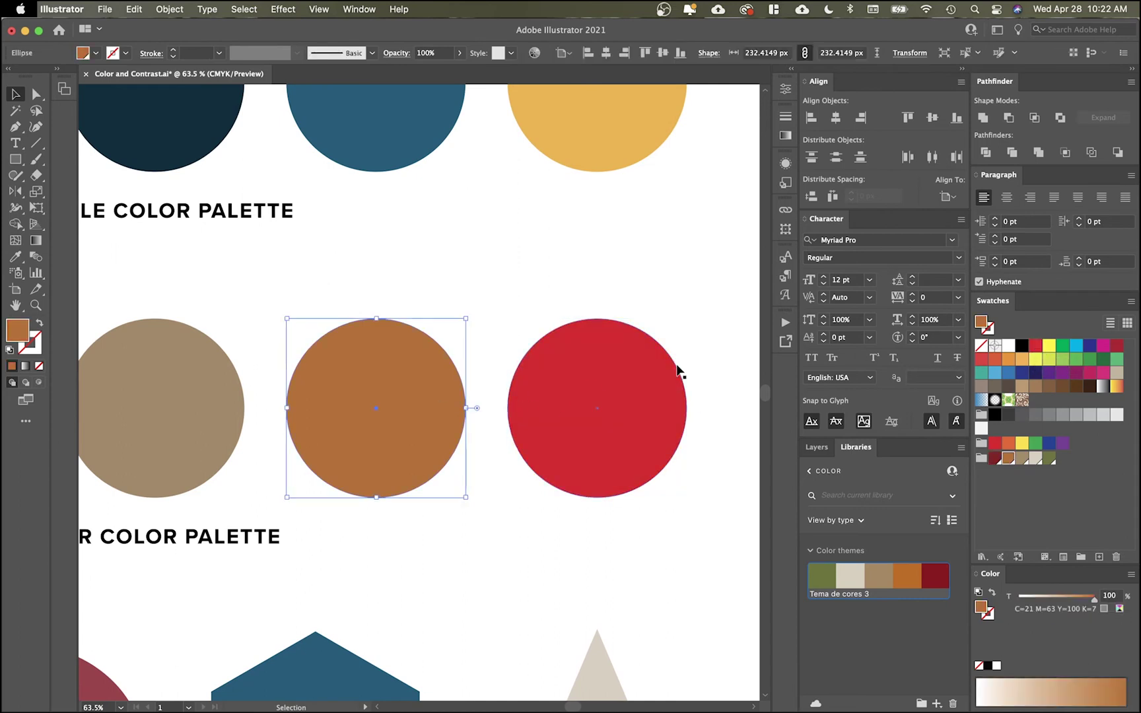
click(1062, 344)
click(631, 285)
drag(615, 407, 475, 408)
click(643, 342)
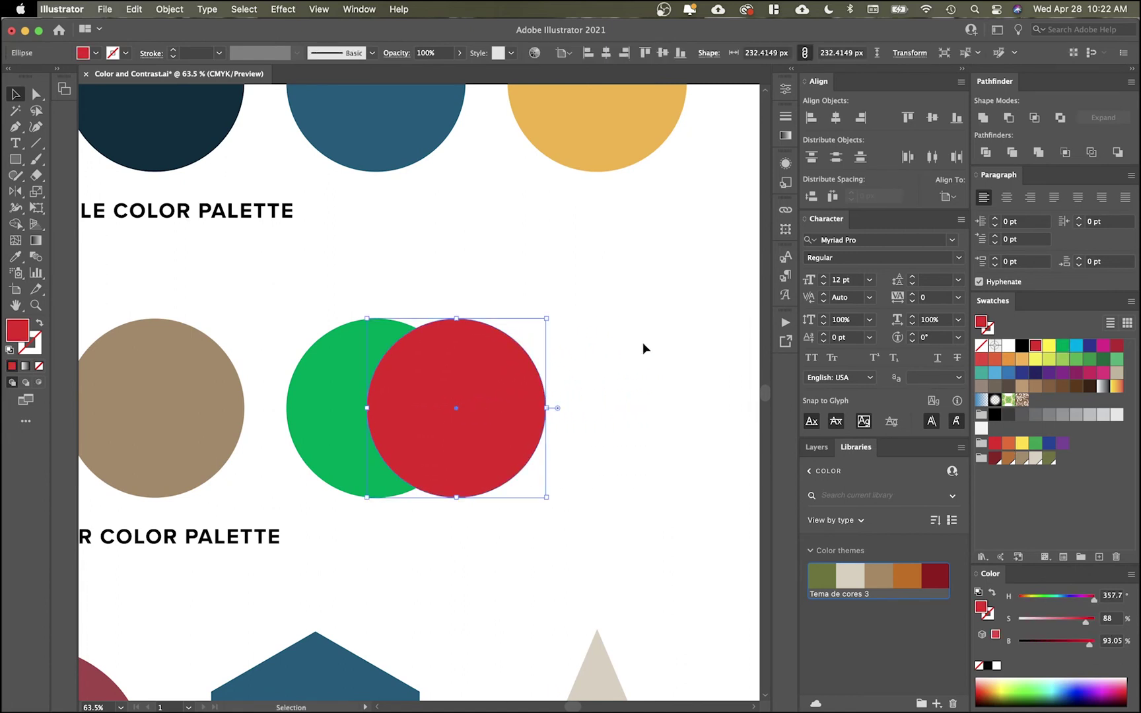
scroll(310, 369, up, 5)
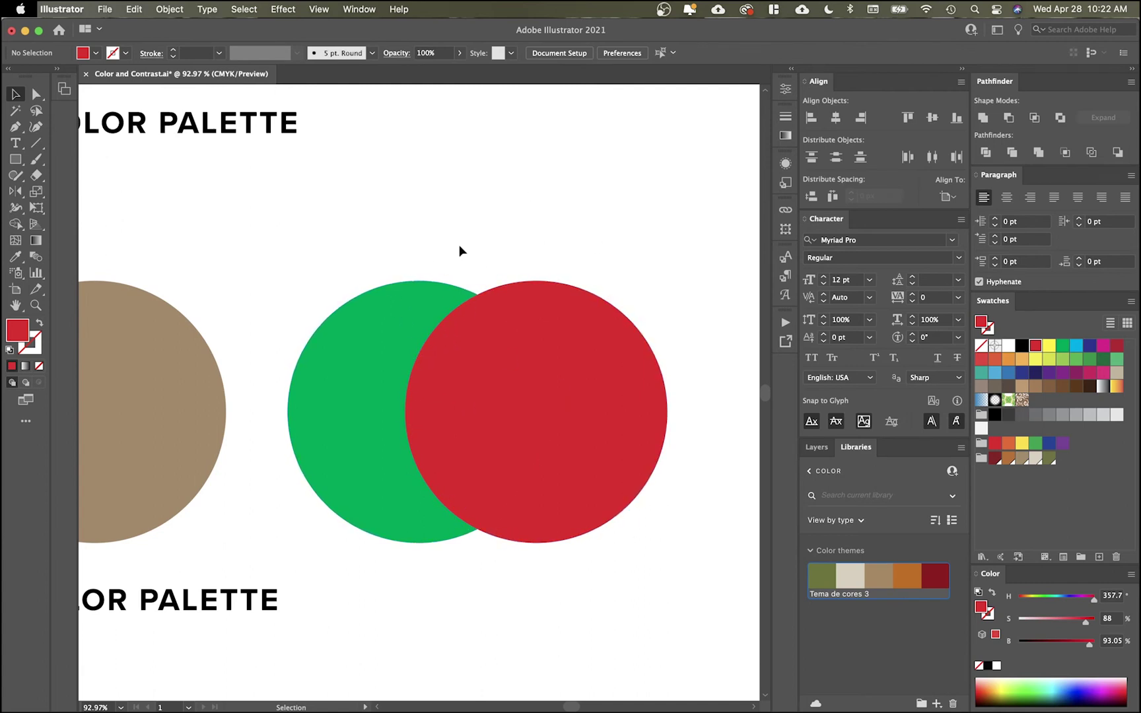
click(560, 387)
key(s)
drag(561, 386, 505, 327)
key(v)
drag(463, 396, 453, 396)
click(548, 286)
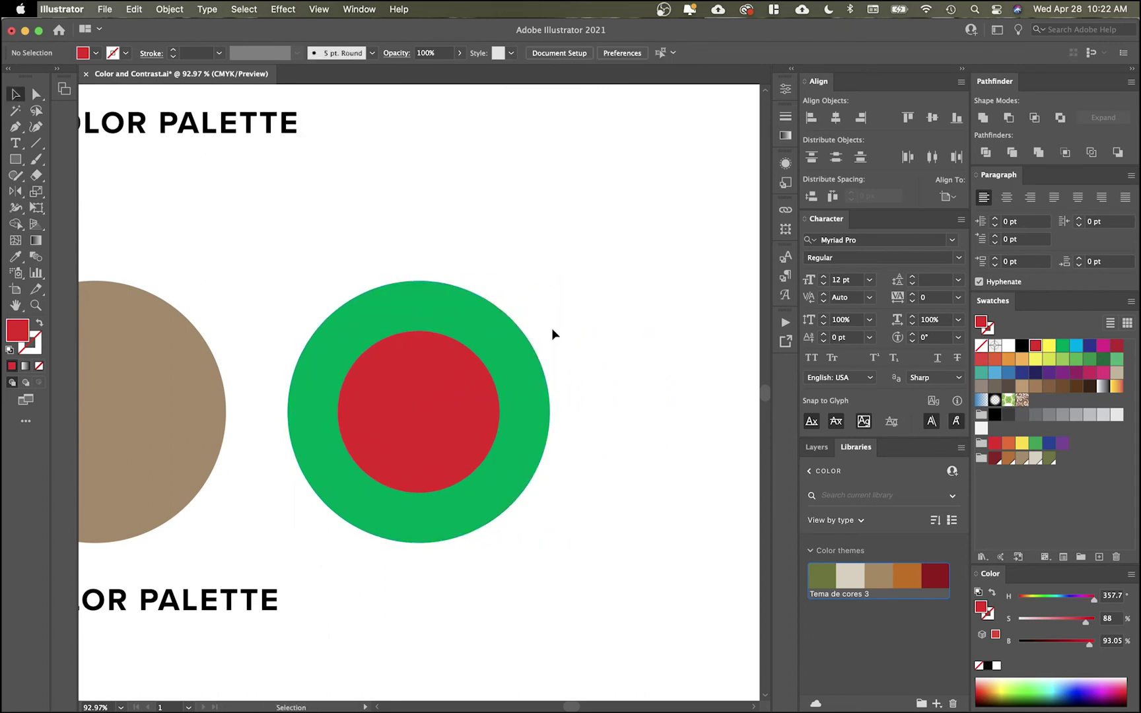
key(super+z)
key(super+z)
key(super+z)
key(super+z)
key(super+z)
key(super+z)
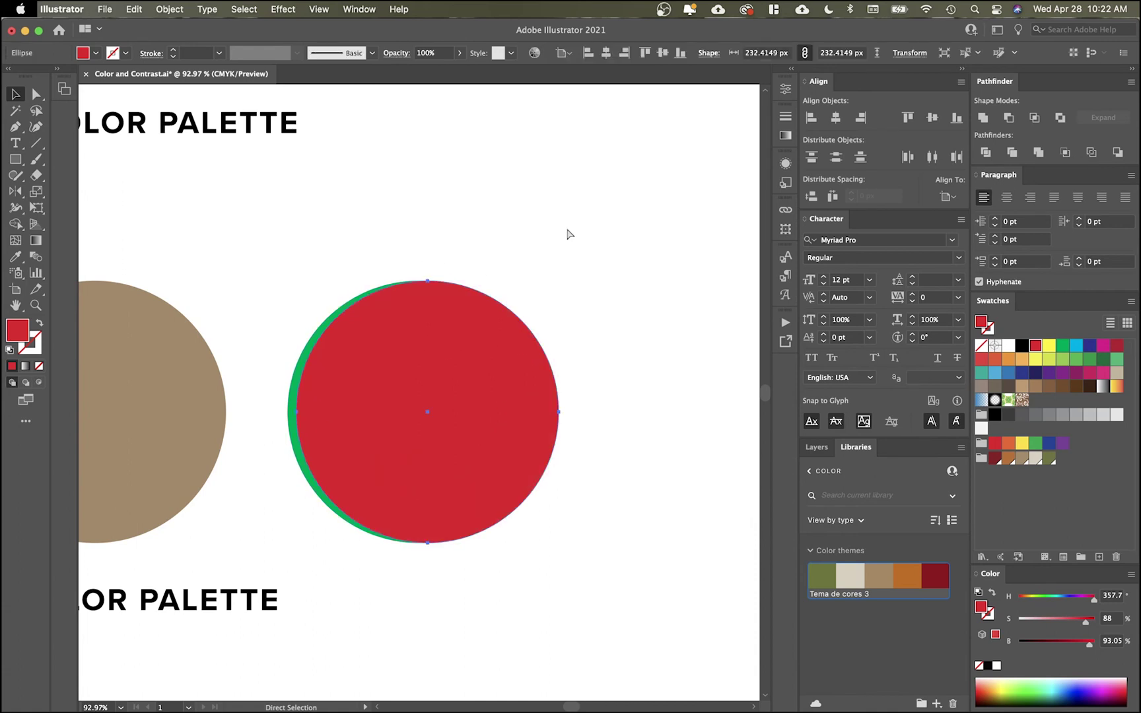
click(616, 262)
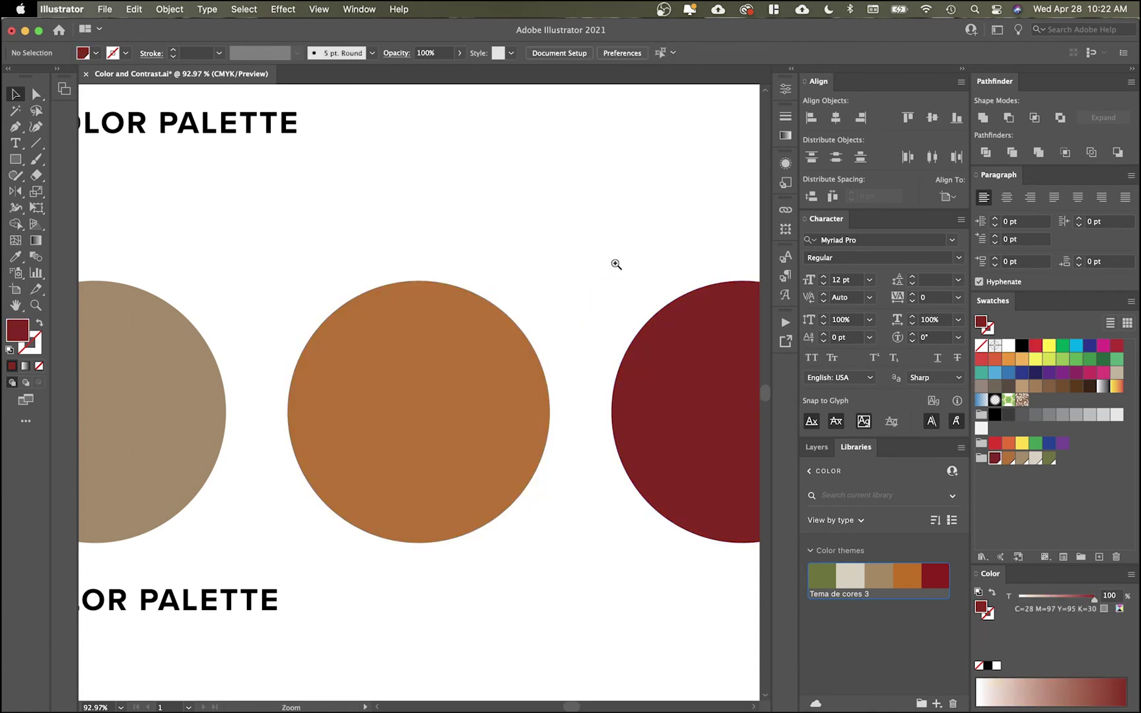
key(super+0)
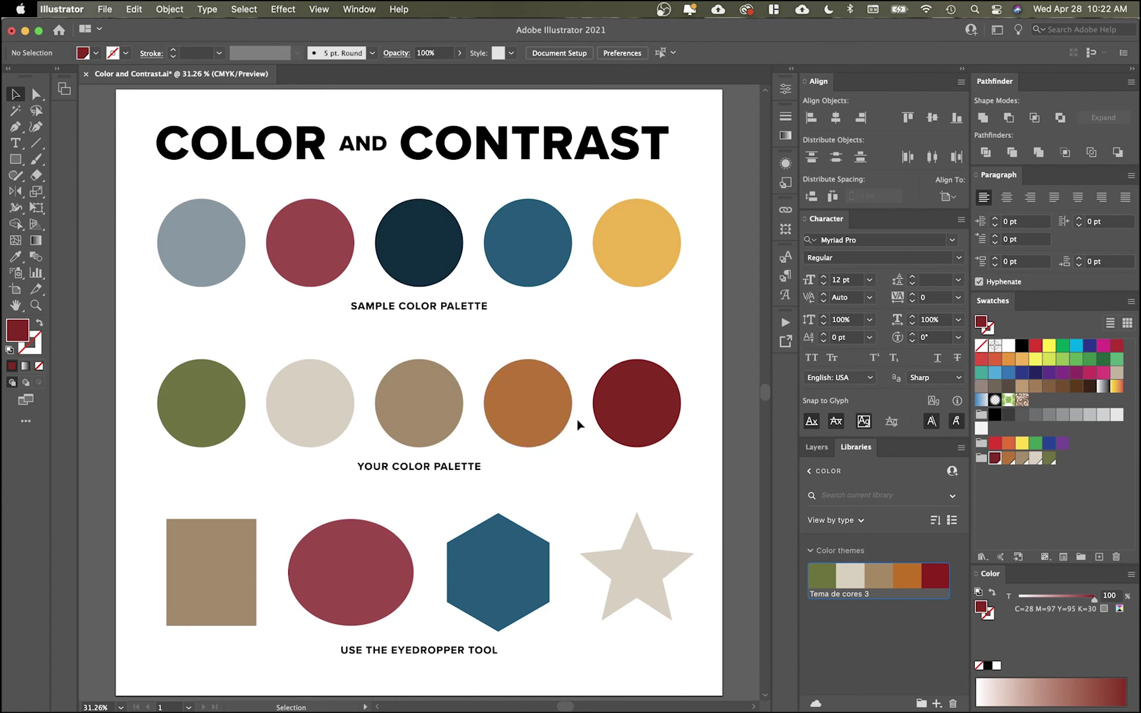